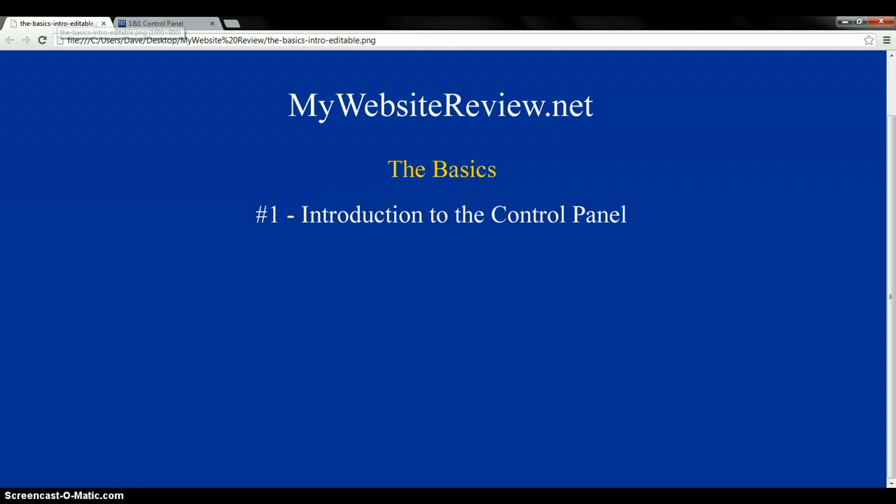
# Dismiss the WebDesk new user accounts window in the 1&1 Control Panel and look over the Start page sections
pyautogui.click(171, 22)
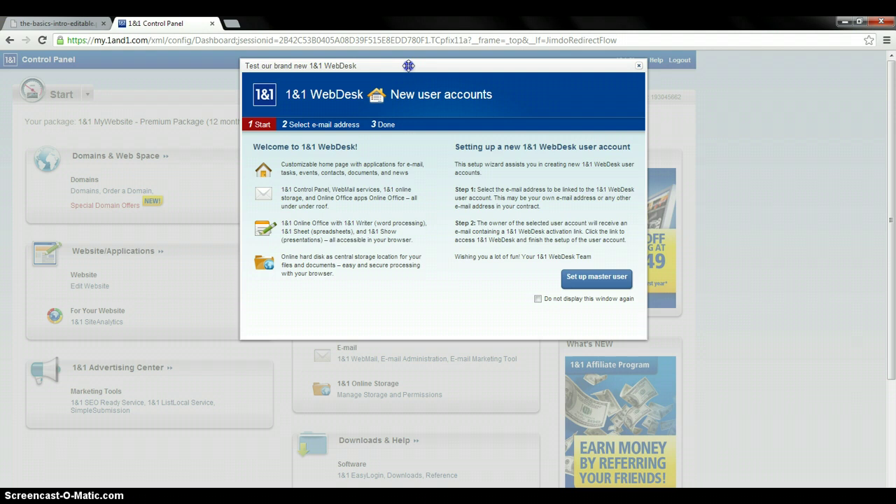
pyautogui.moveTo(409, 65); pyautogui.dragTo(380, 117)
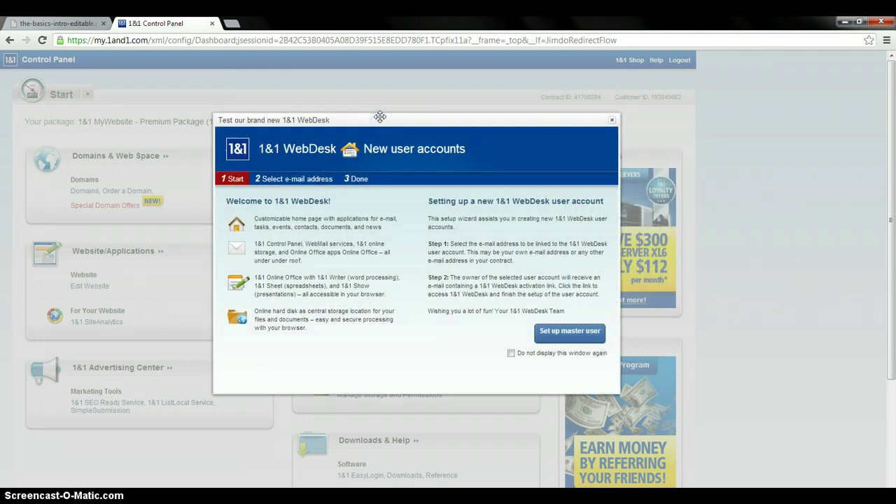
pyautogui.click(613, 123)
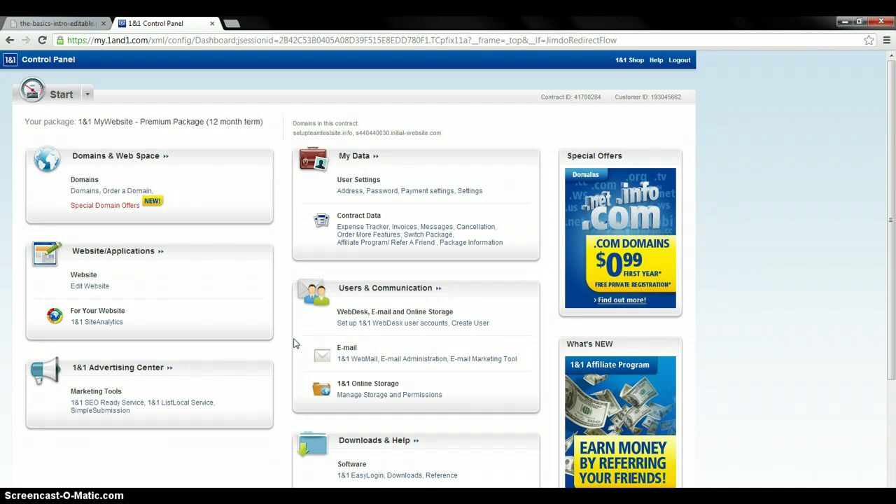
pyautogui.scroll(-4, 294, 343)
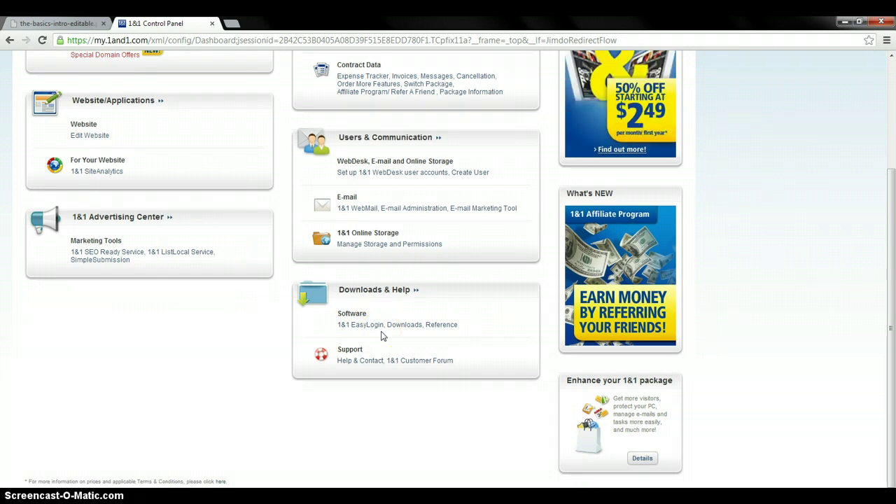
pyautogui.scroll(4, 380, 334)
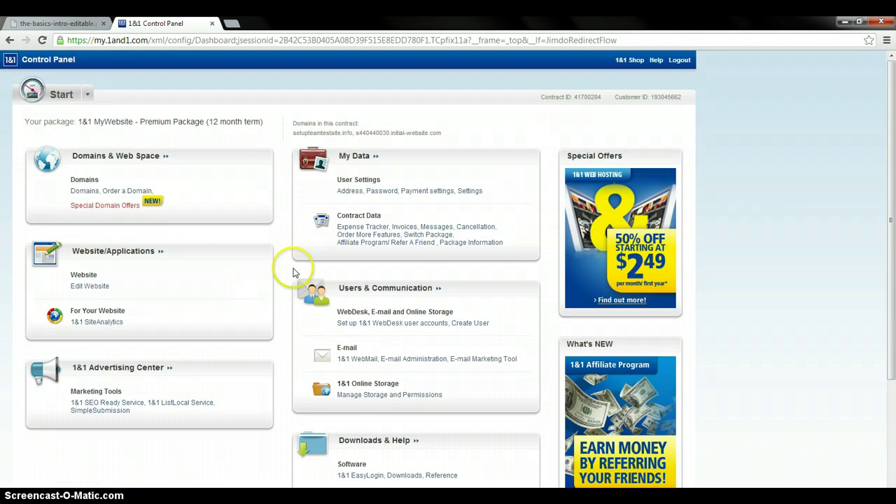
# From the control panel's Edit Website page, open the setupteamtestsite.info website in a new browser tab
pyautogui.click(98, 287)
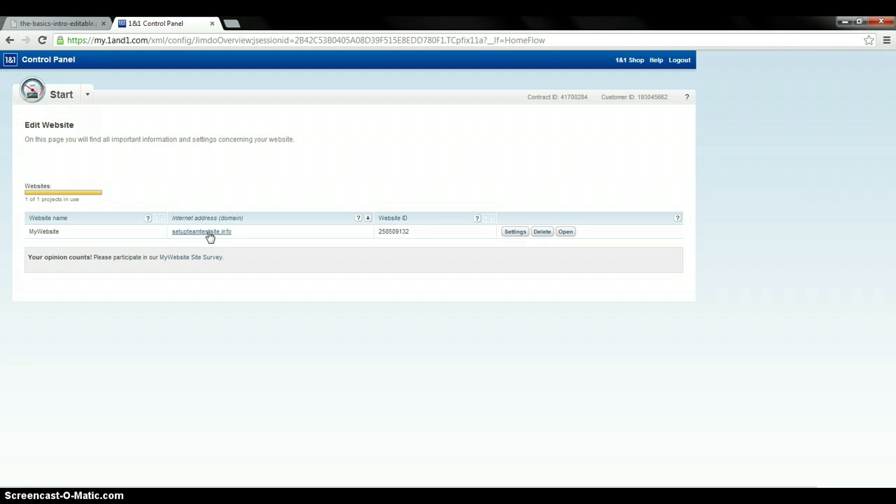
pyautogui.rightClick(209, 233)
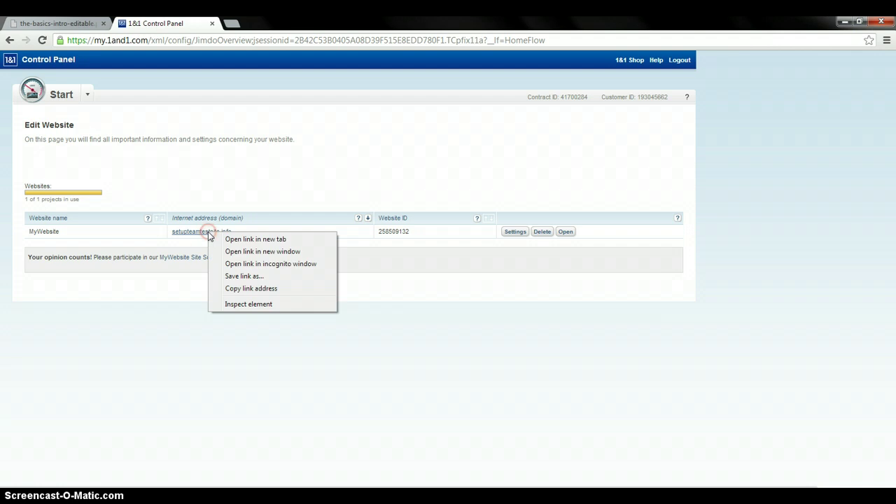
pyautogui.click(261, 240)
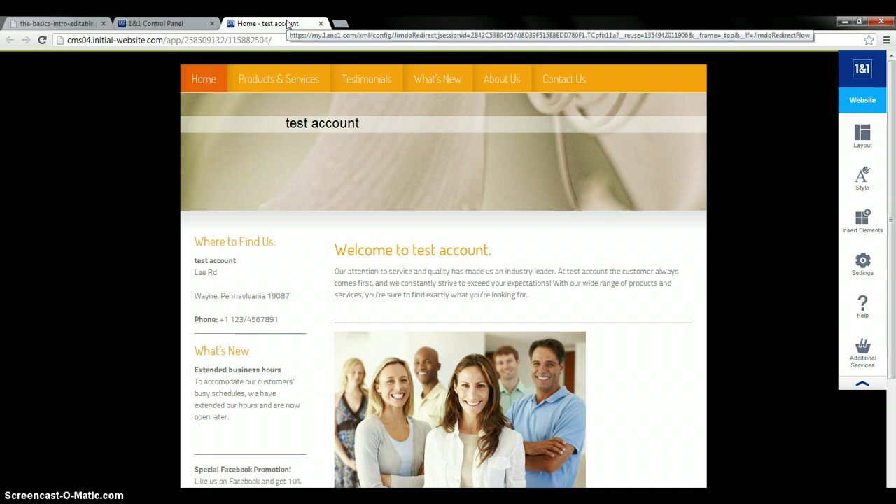
# Revisit the control panel's Edit Website page, and look over the test account home page in the website editor
pyautogui.click(177, 26)
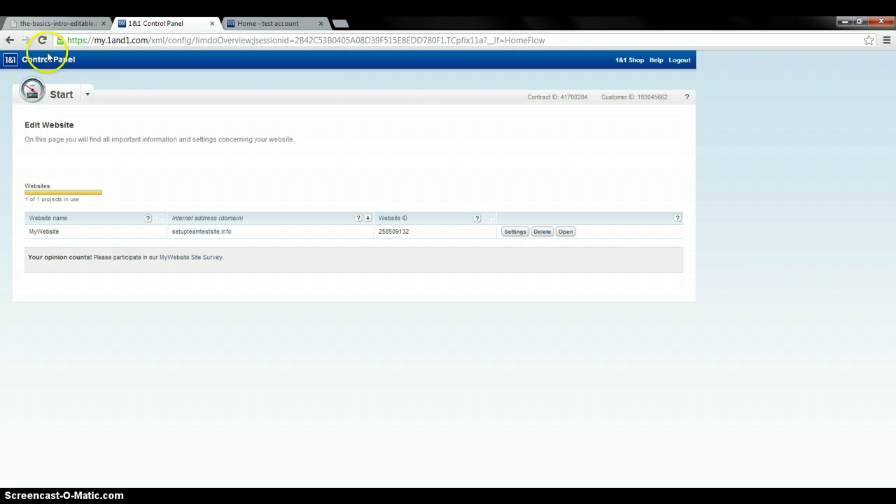
pyautogui.click(280, 24)
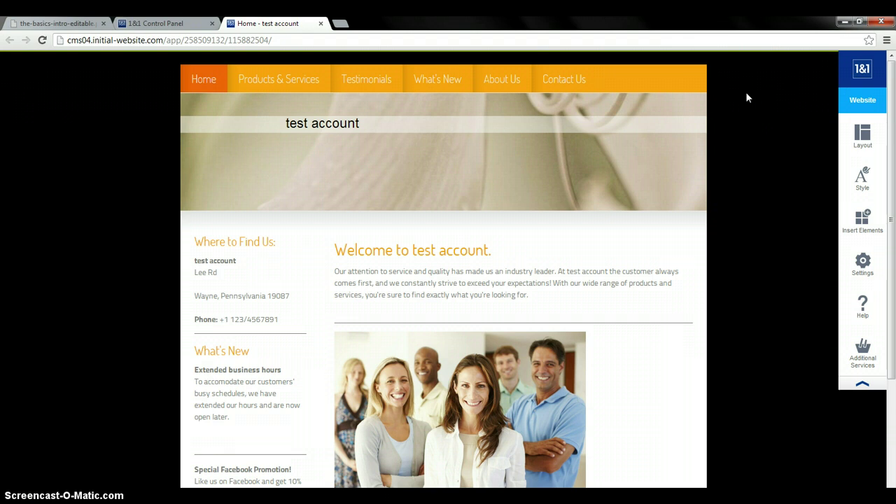
pyautogui.scroll(-3, 746, 92)
pyautogui.scroll(3, 745, 92)
# Browse the first four pages of website layouts, and view the background options under Style
pyautogui.click(863, 133)
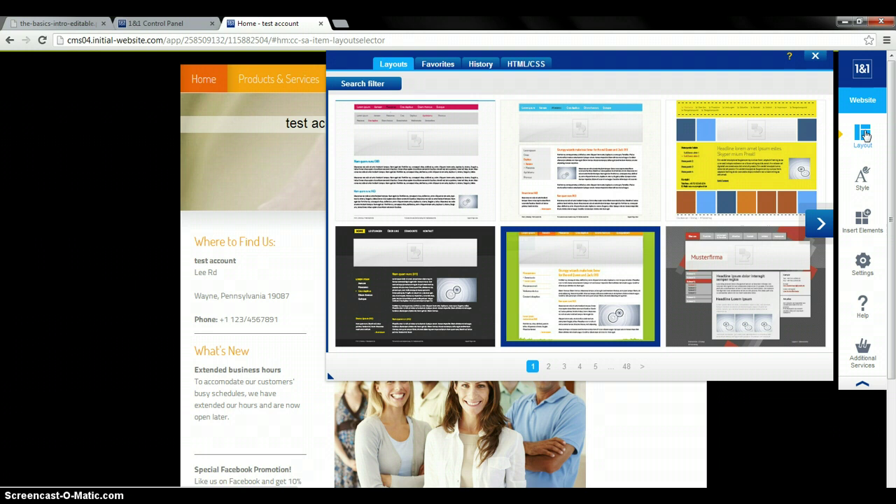
pyautogui.click(862, 136)
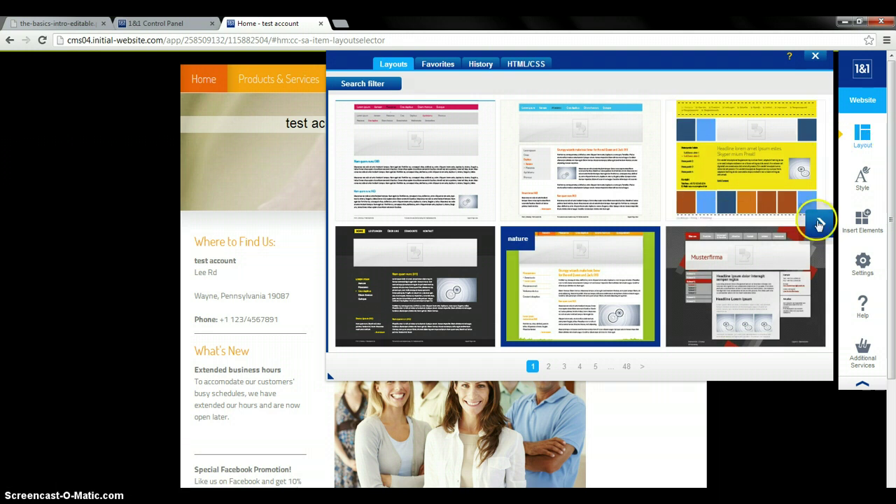
pyautogui.click(820, 223)
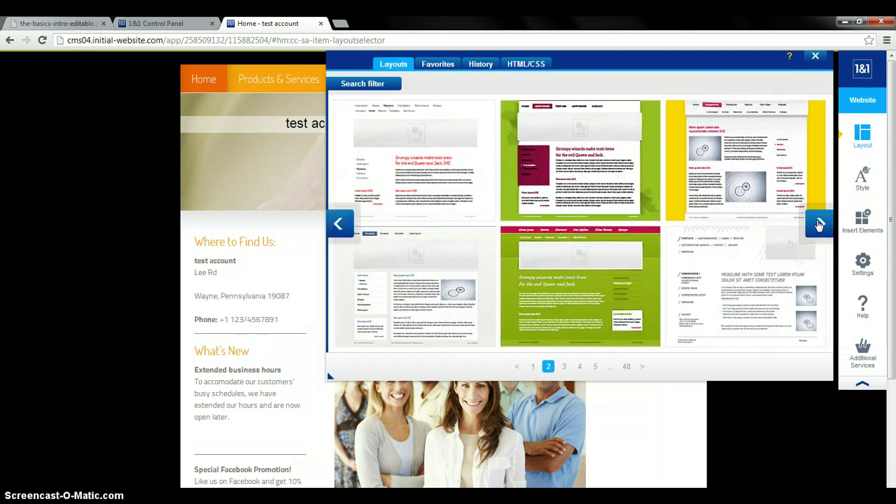
pyautogui.click(820, 222)
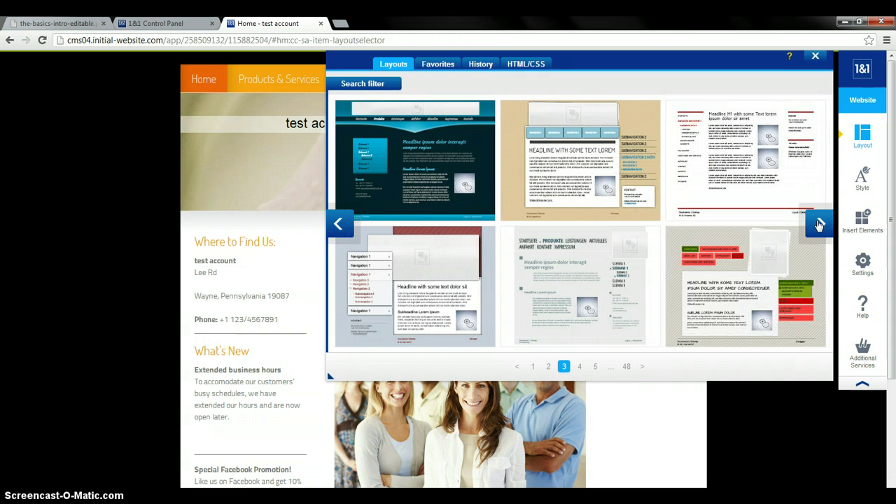
pyautogui.click(819, 222)
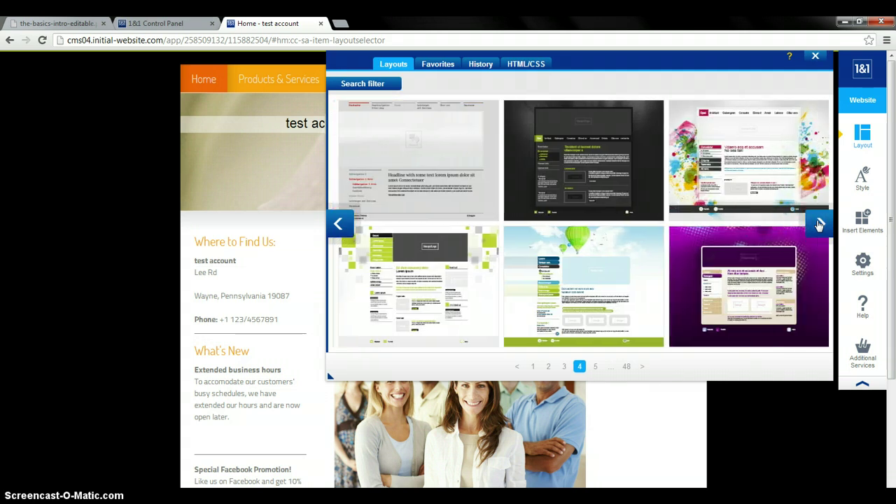
pyautogui.click(860, 171)
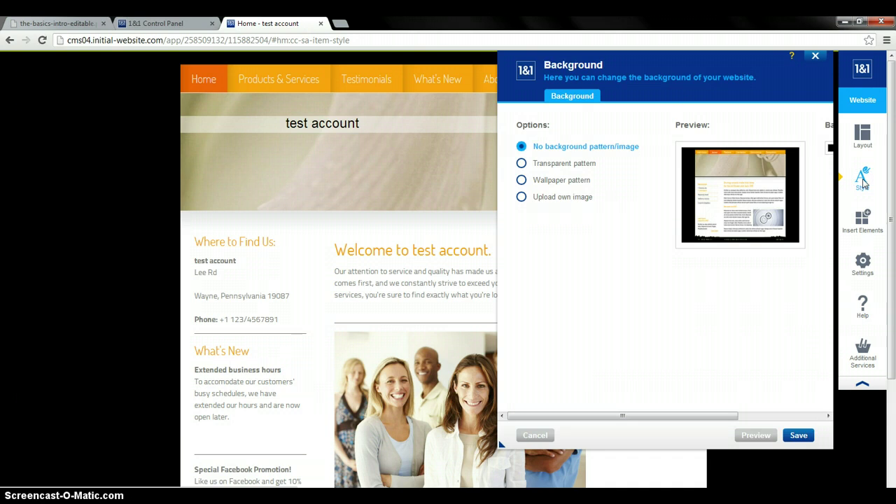
# Review the insertable elements in the Basics, Multimedia and Products & Documents categories
pyautogui.click(865, 227)
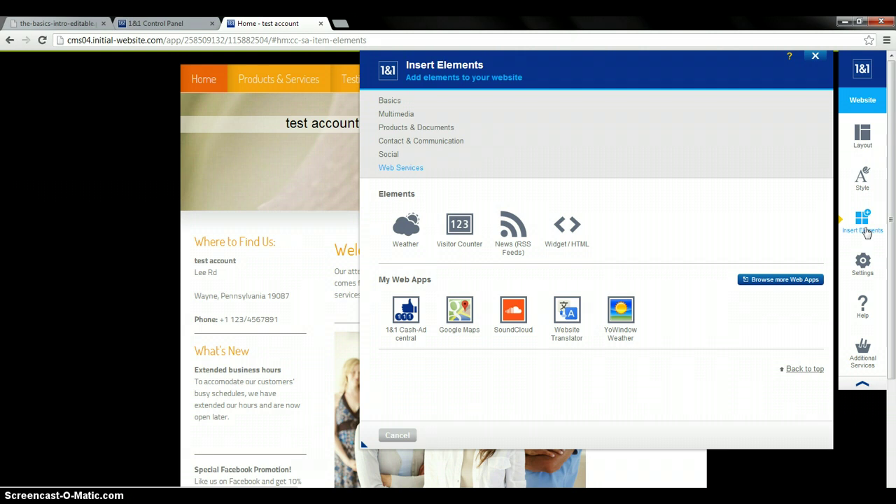
pyautogui.click(393, 102)
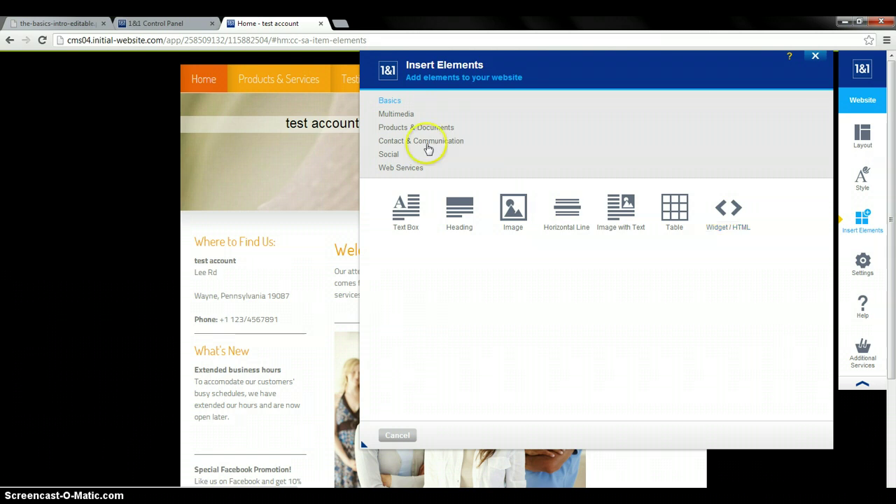
pyautogui.click(392, 114)
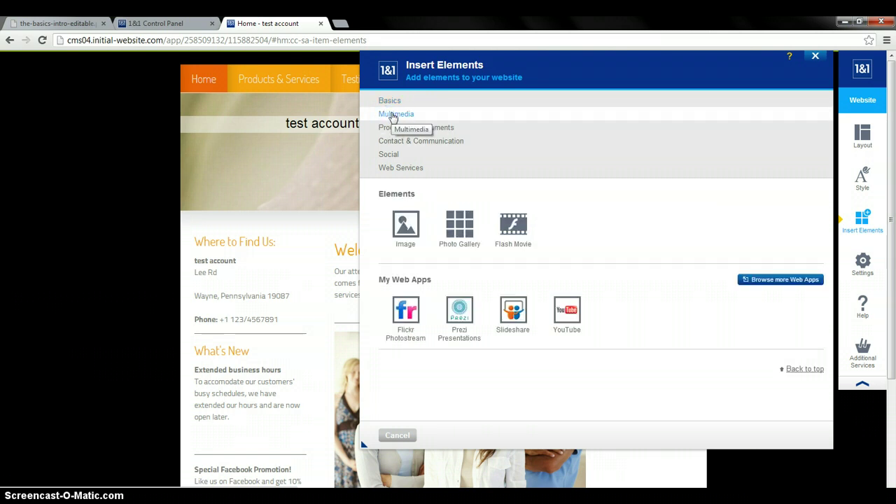
pyautogui.moveTo(459, 239); pyautogui.dragTo(445, 253)
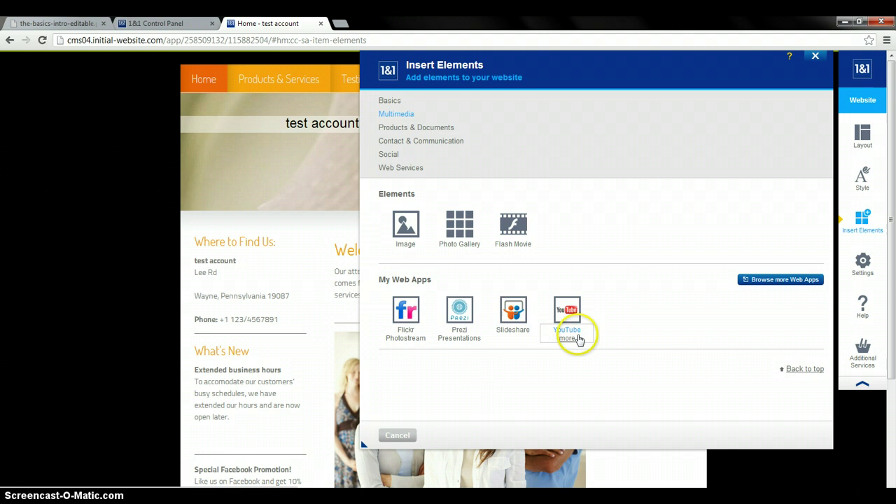
pyautogui.click(399, 129)
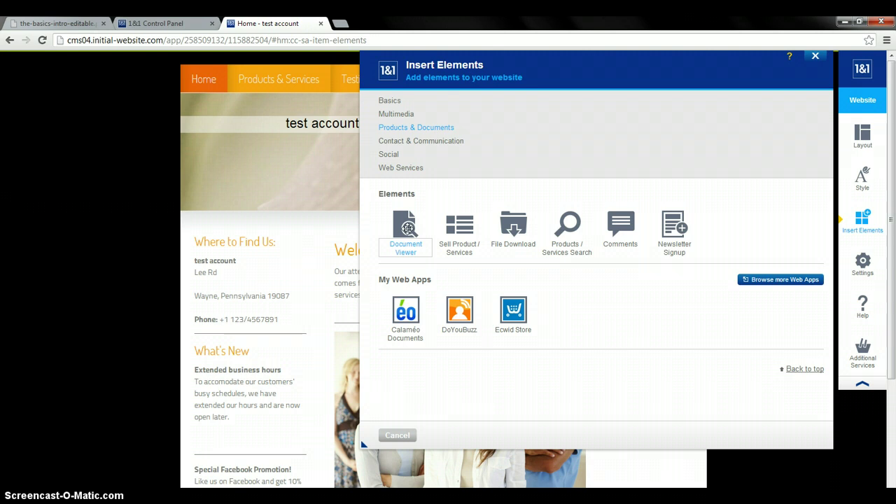
pyautogui.moveTo(407, 228); pyautogui.dragTo(518, 215)
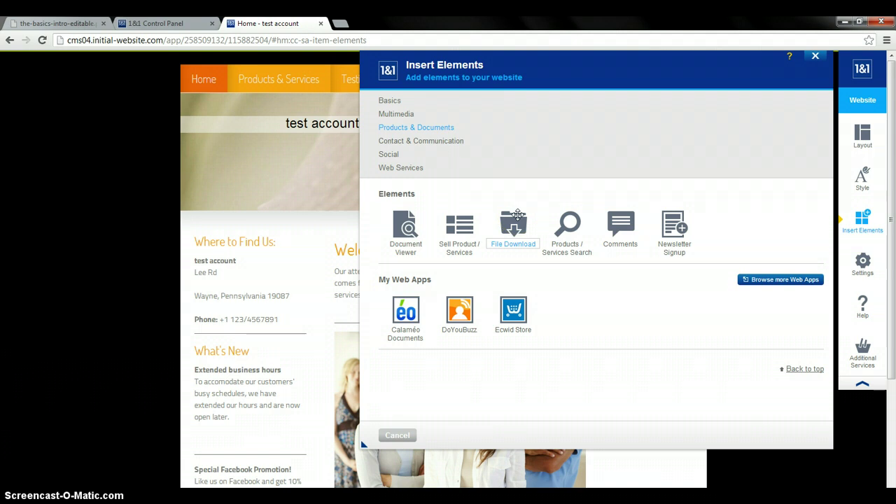
pyautogui.moveTo(614, 188); pyautogui.dragTo(695, 230)
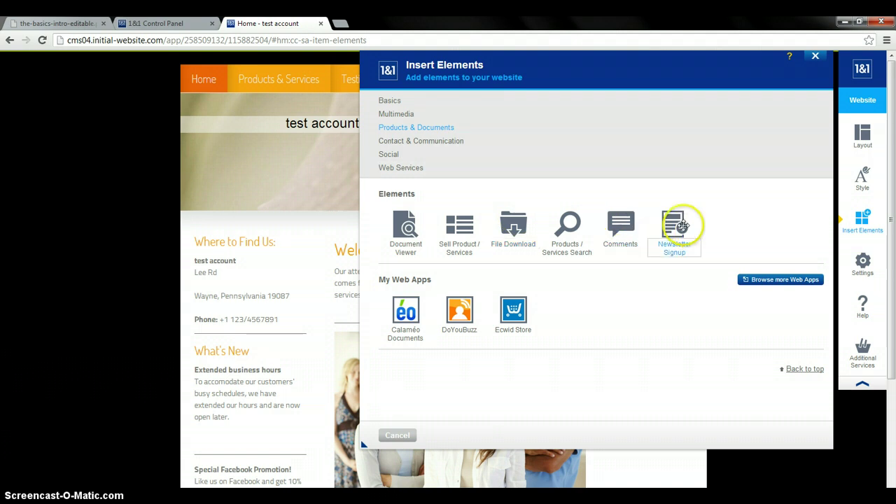
# Review the insertable elements in the Contact & Communication, Social and Web Services categories
pyautogui.click(453, 140)
pyautogui.click(452, 141)
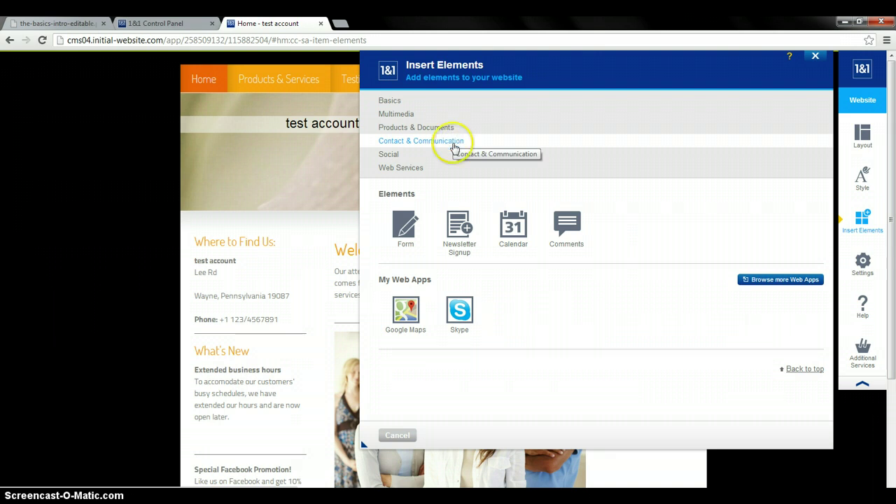
pyautogui.moveTo(396, 225); pyautogui.dragTo(457, 255)
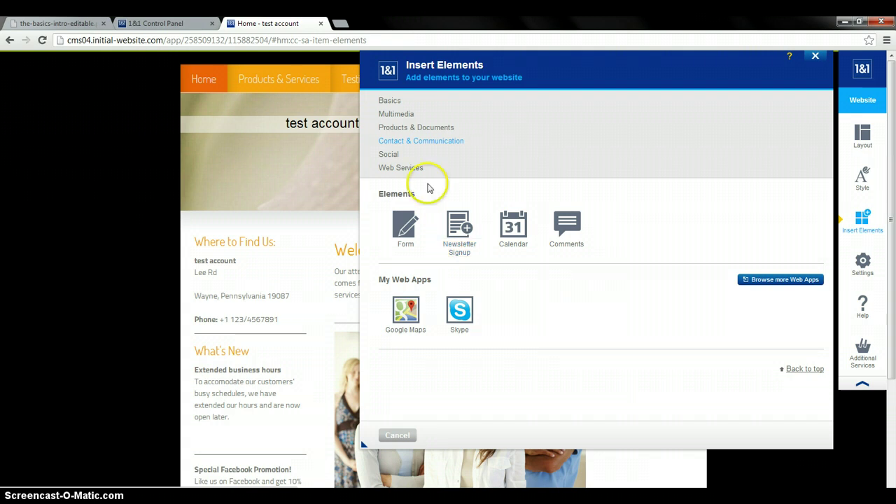
pyautogui.click(400, 154)
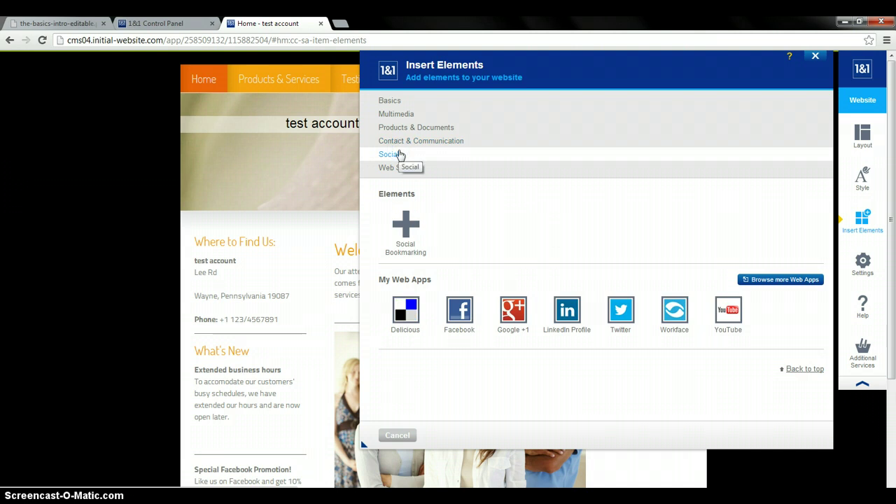
pyautogui.moveTo(406, 224); pyautogui.dragTo(383, 359)
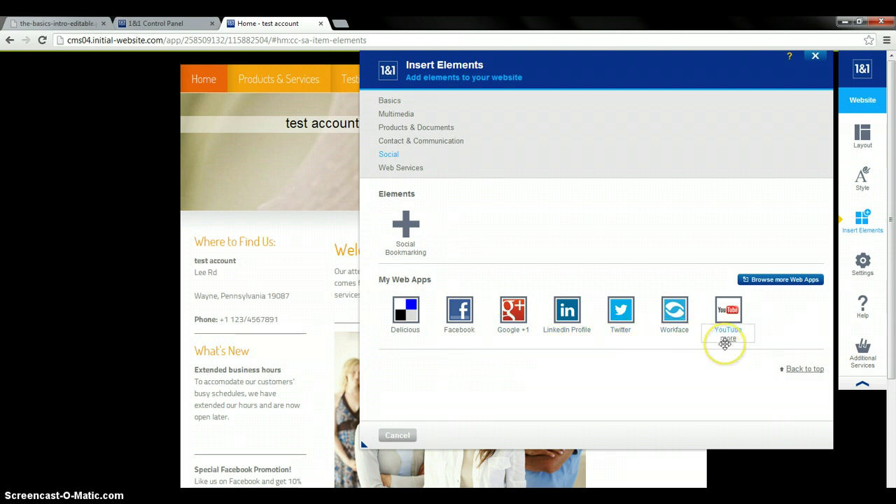
pyautogui.click(419, 168)
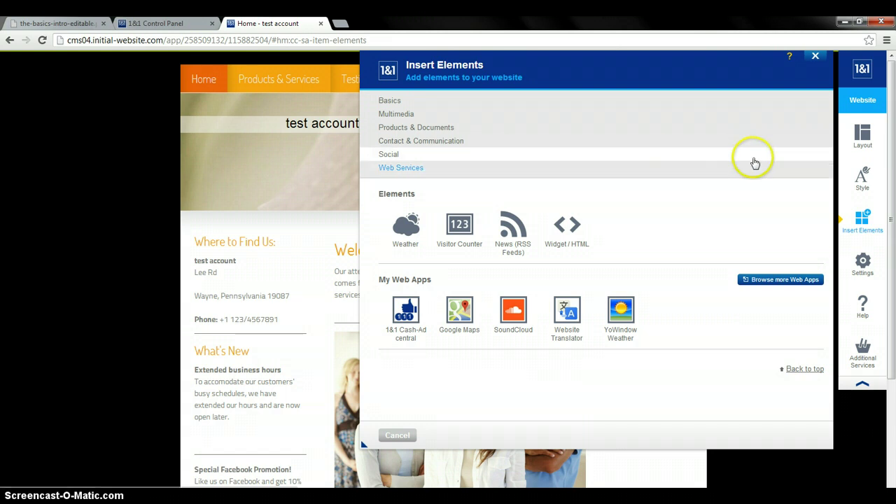
# Examine the website Settings, covering the Website, Security, Search engines and Tools groups
pyautogui.click(863, 266)
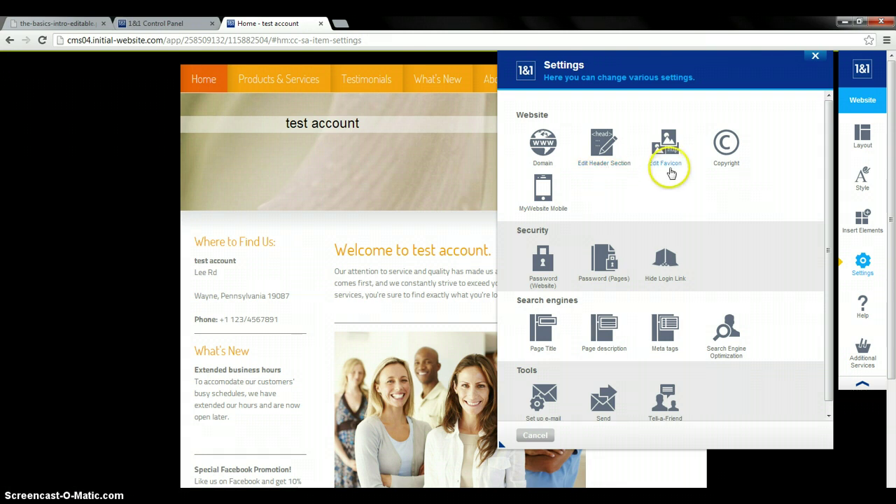
pyautogui.click(444, 61)
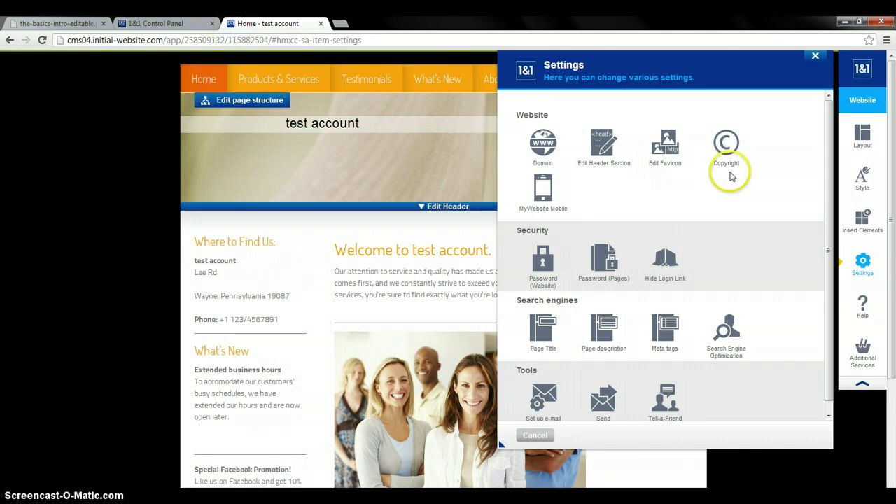
pyautogui.scroll(-2, 728, 162)
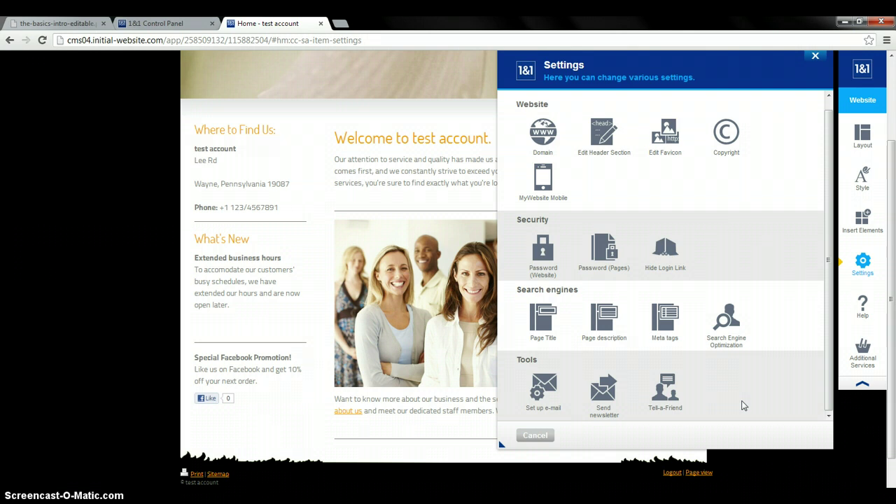
# Open Help, move its window clear of the Settings window, and look over the Getting Started content
pyautogui.click(863, 308)
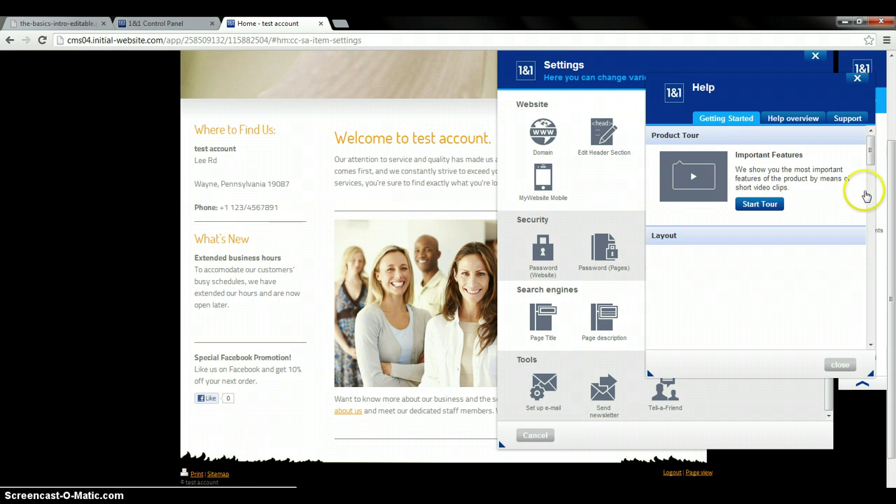
pyautogui.moveTo(794, 91); pyautogui.dragTo(213, 112)
pyautogui.click(223, 194)
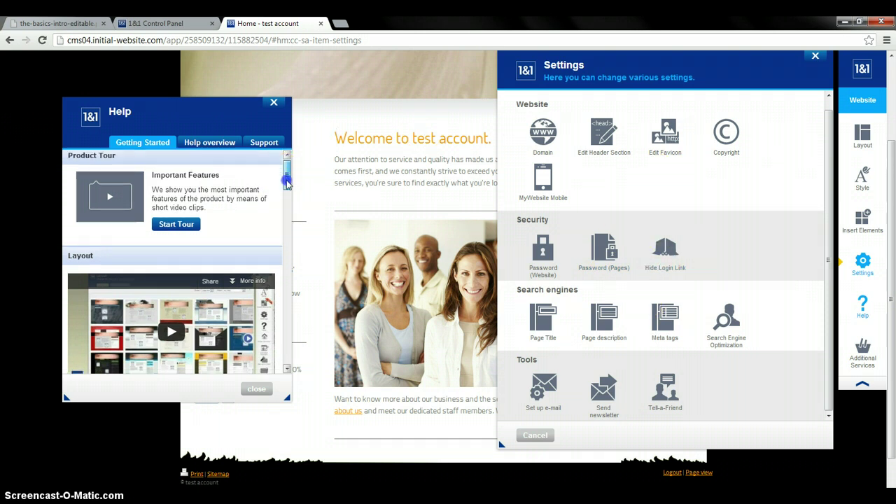
pyautogui.moveTo(286, 177)
pyautogui.mouseDown()
pyautogui.moveTo(289, 252)
pyautogui.moveTo(284, 174)
pyautogui.mouseUp()
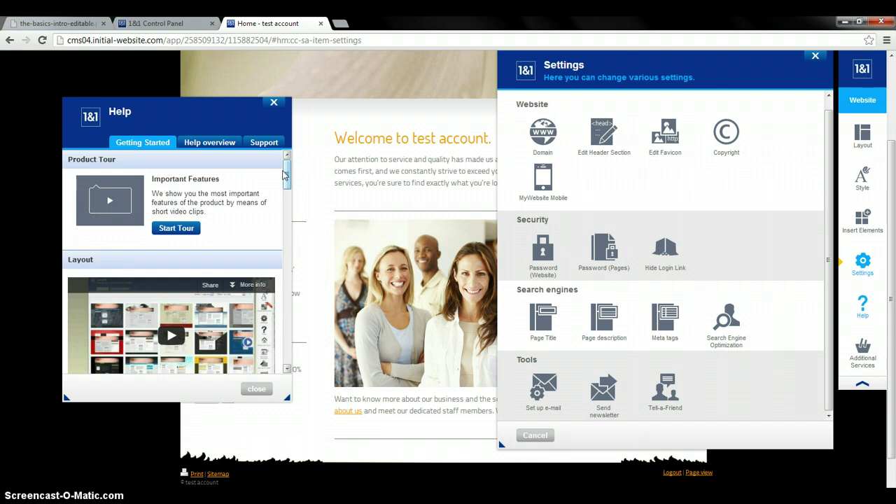
pyautogui.click(286, 175)
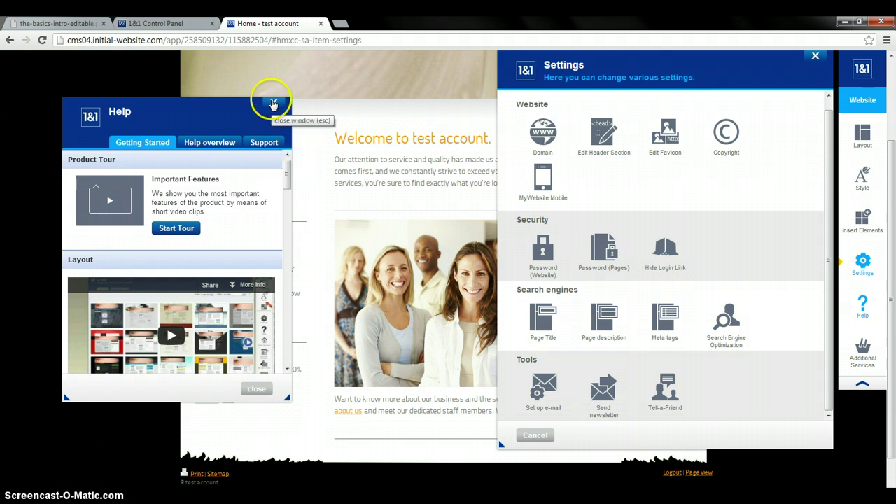
# Close Help, look over the Package Upgrade and Additional Services window, and close it
pyautogui.click(273, 103)
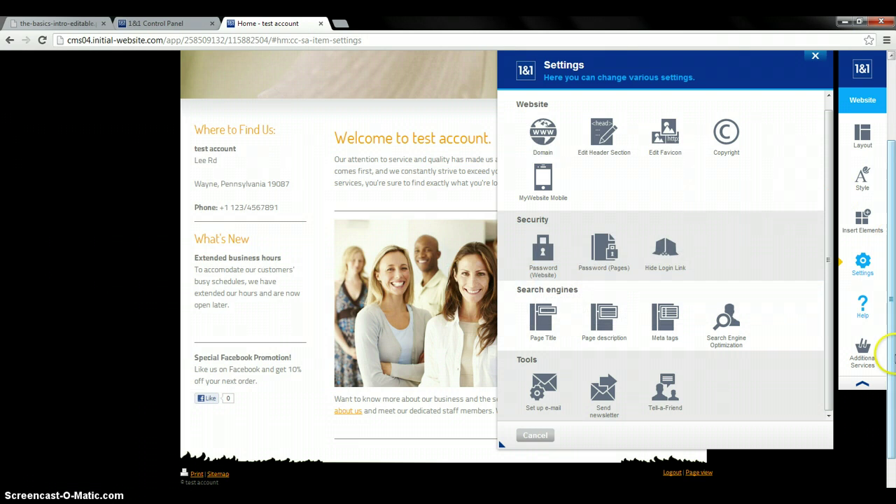
pyautogui.click(865, 360)
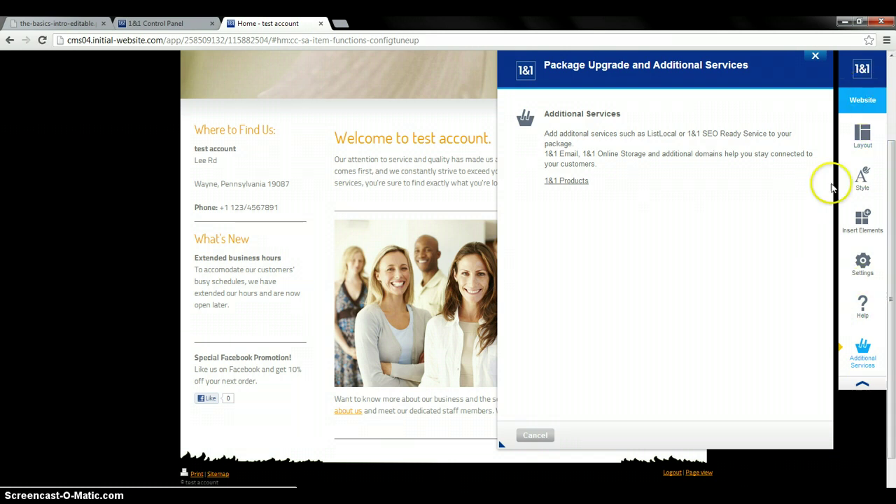
pyautogui.click(817, 57)
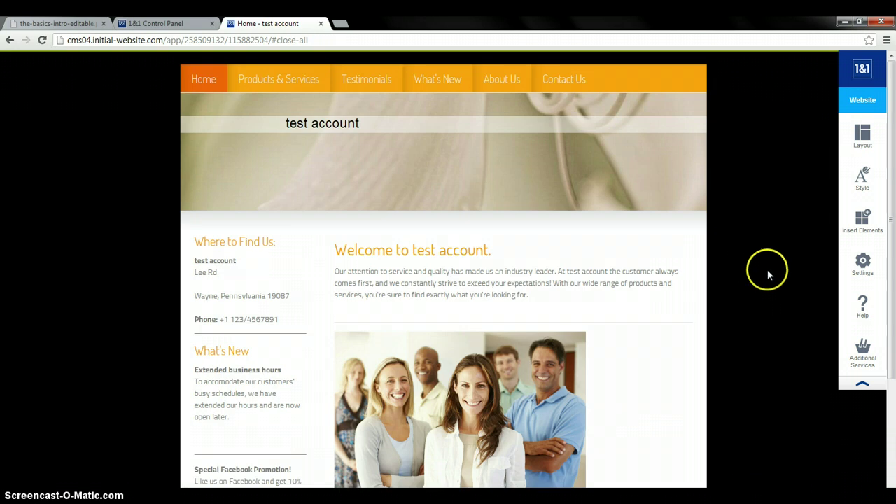
# Open the page structure editor, go through the entries from Products & Services to Directions, and cancel without saving
pyautogui.moveTo(516, 134)
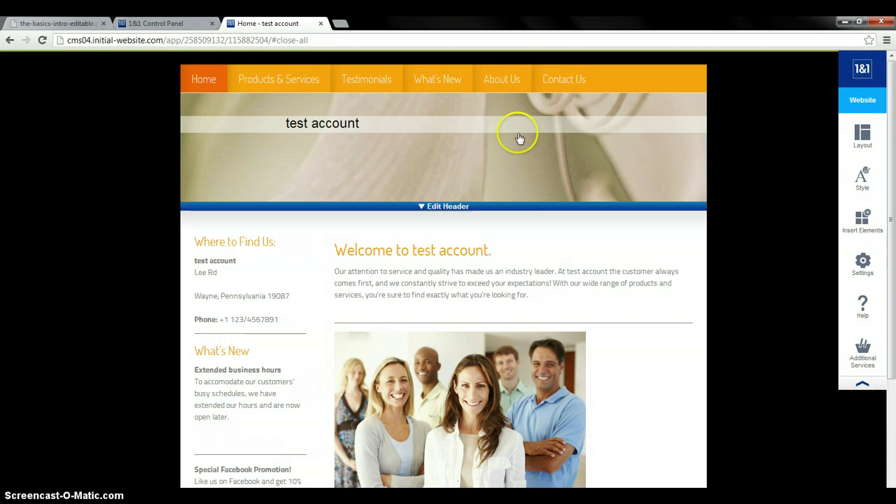
pyautogui.moveTo(311, 80)
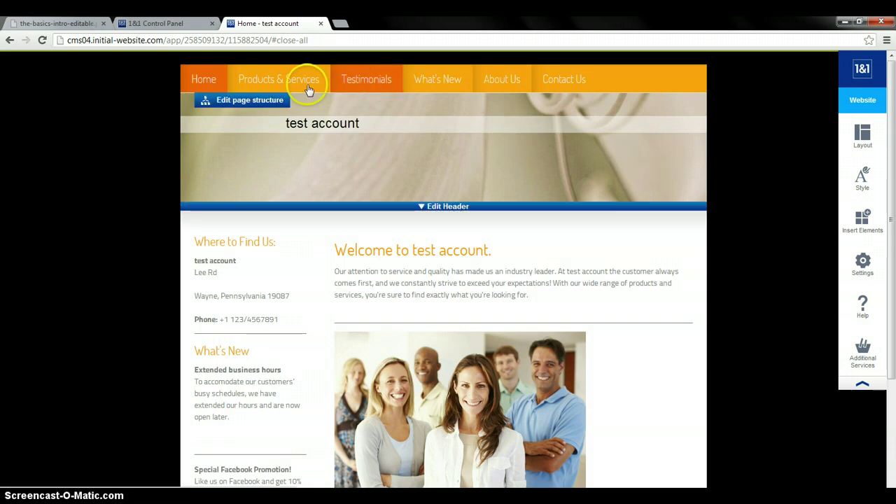
pyautogui.click(263, 102)
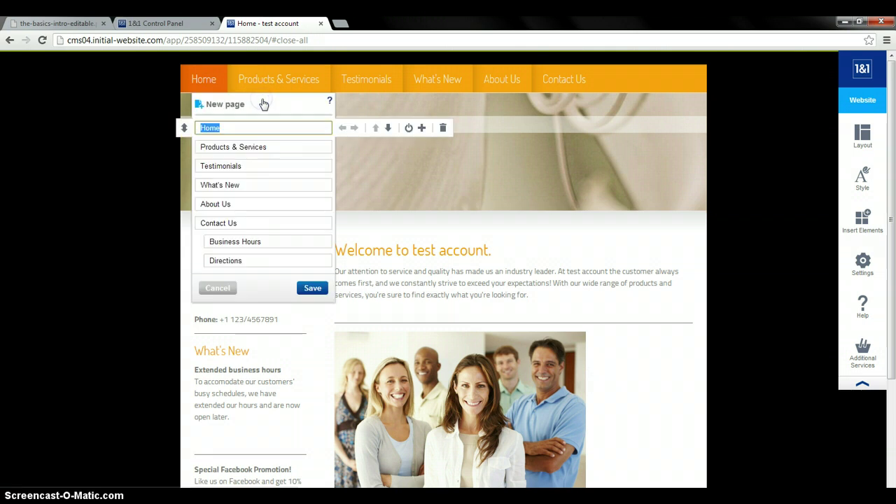
pyautogui.click(280, 146)
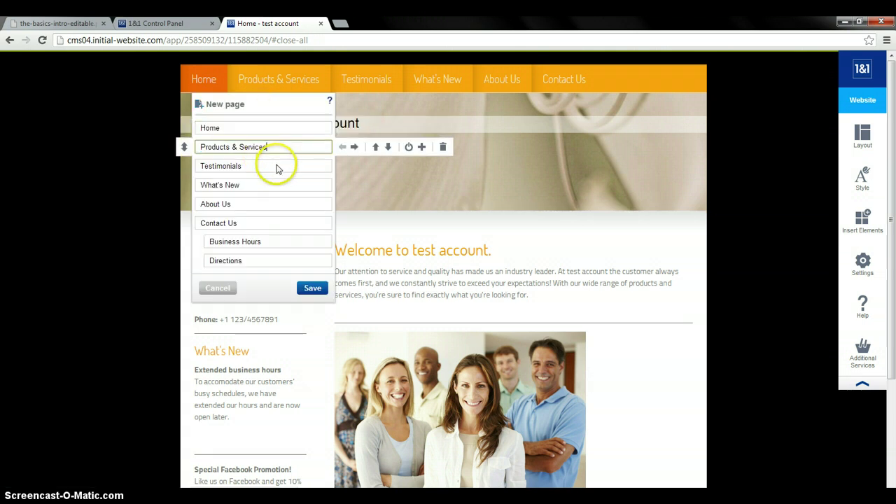
pyautogui.click(277, 166)
pyautogui.click(272, 185)
pyautogui.click(272, 203)
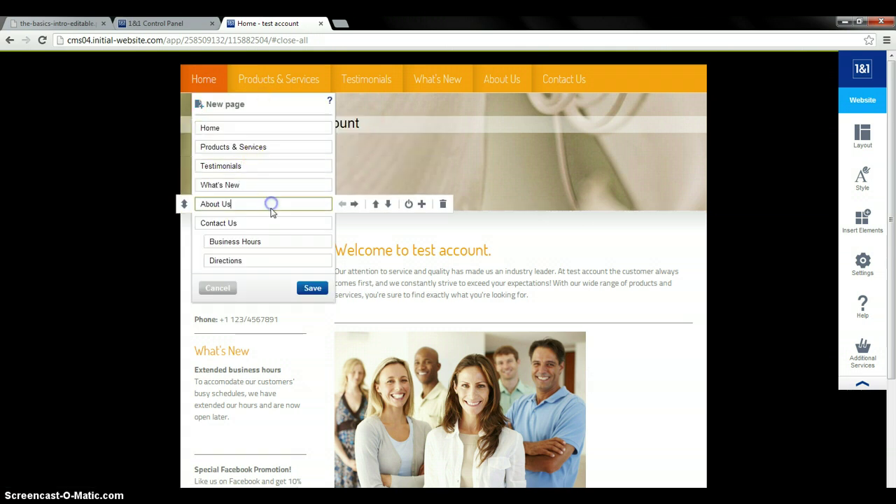
pyautogui.click(270, 223)
pyautogui.click(272, 242)
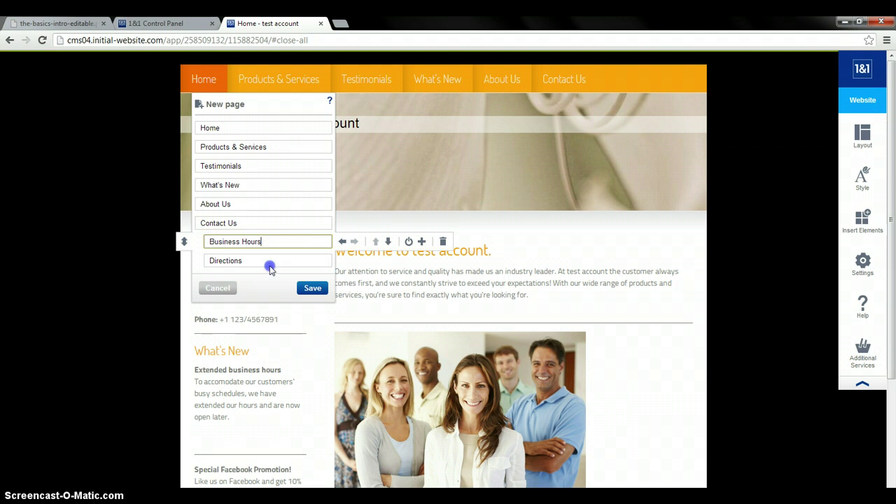
pyautogui.click(270, 263)
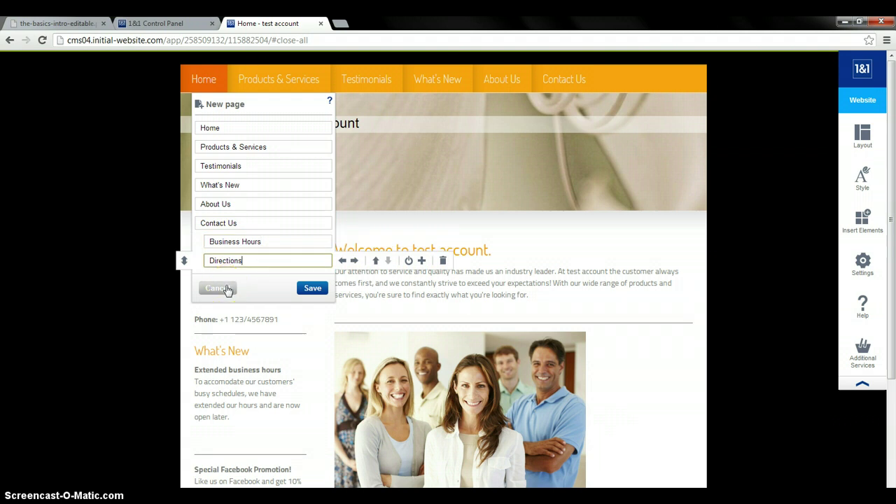
pyautogui.click(227, 290)
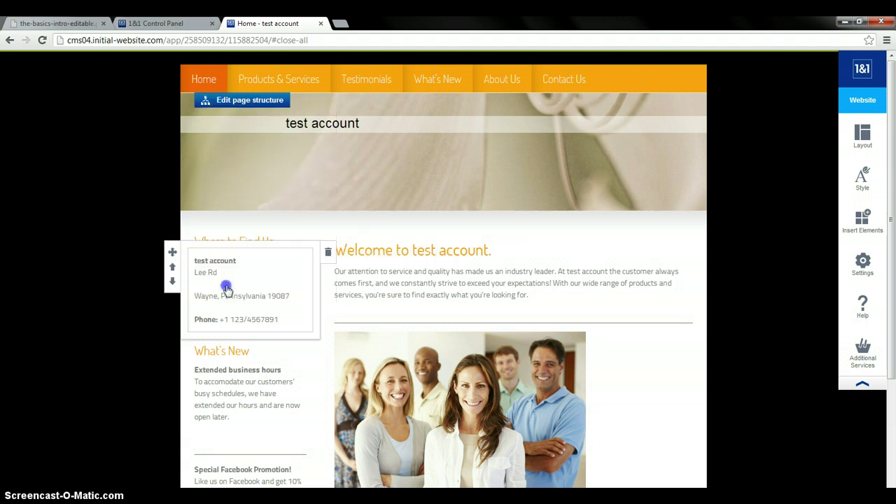
# Open the header editor, review its Background, Title, Logo and Shop settings, and cancel without saving
pyautogui.click(395, 206)
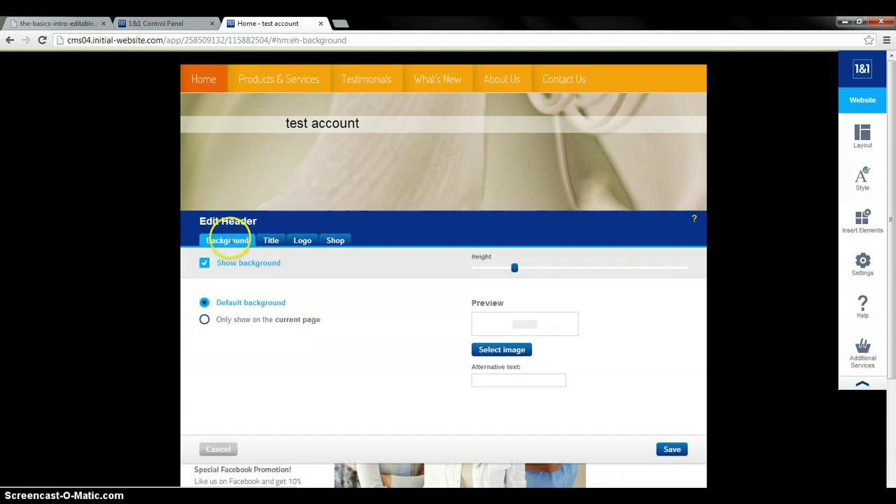
pyautogui.click(273, 242)
pyautogui.click(309, 241)
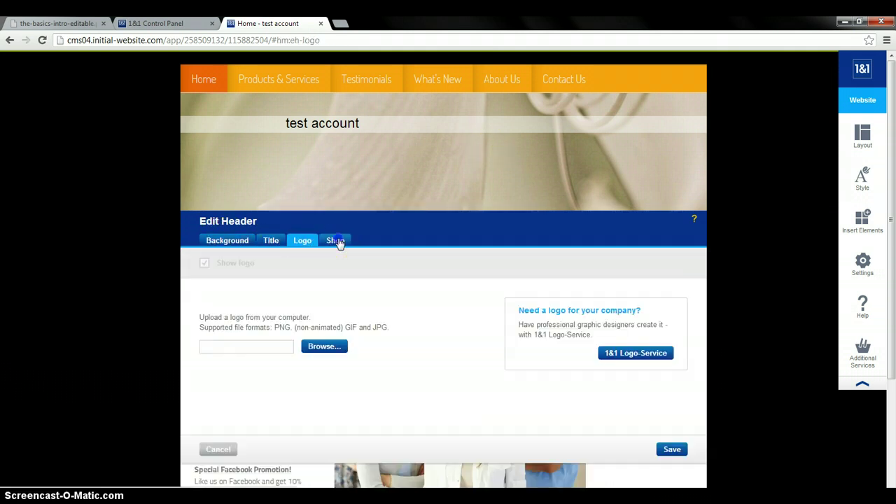
pyautogui.click(337, 241)
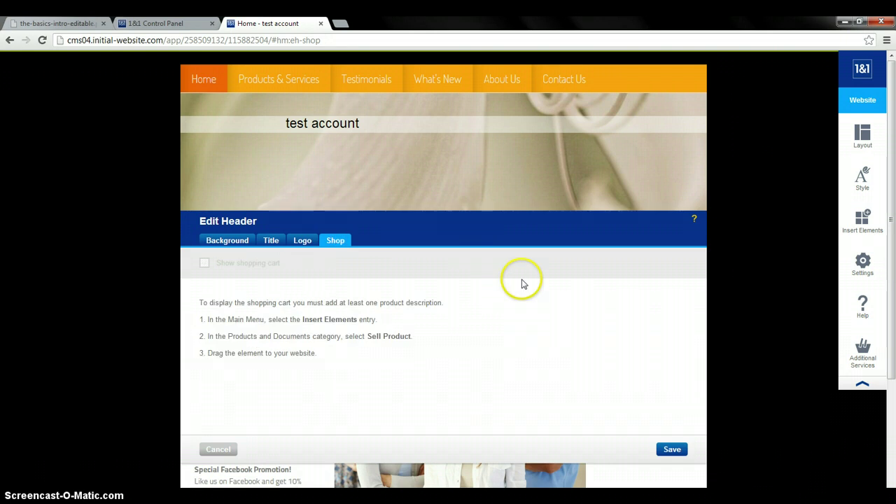
pyautogui.click(228, 450)
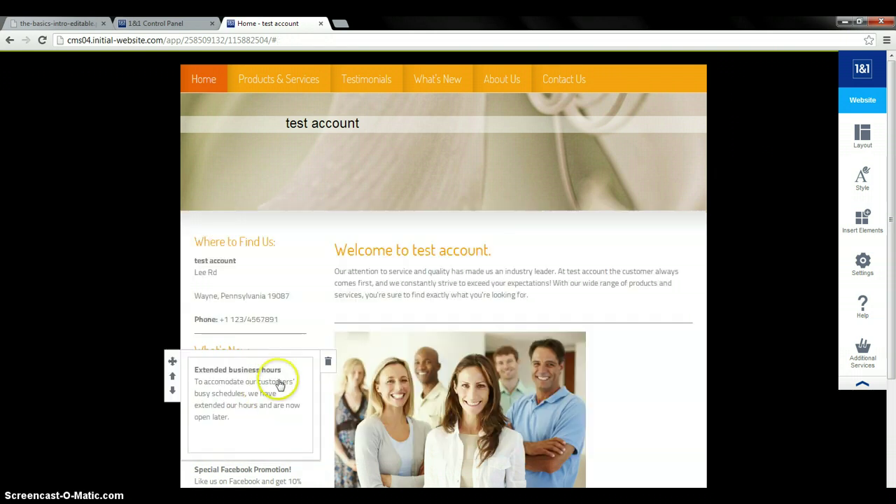
# Look over the rest of the home page and return to the the-basics-intro-editable.png title image
pyautogui.scroll(-3, 280, 390)
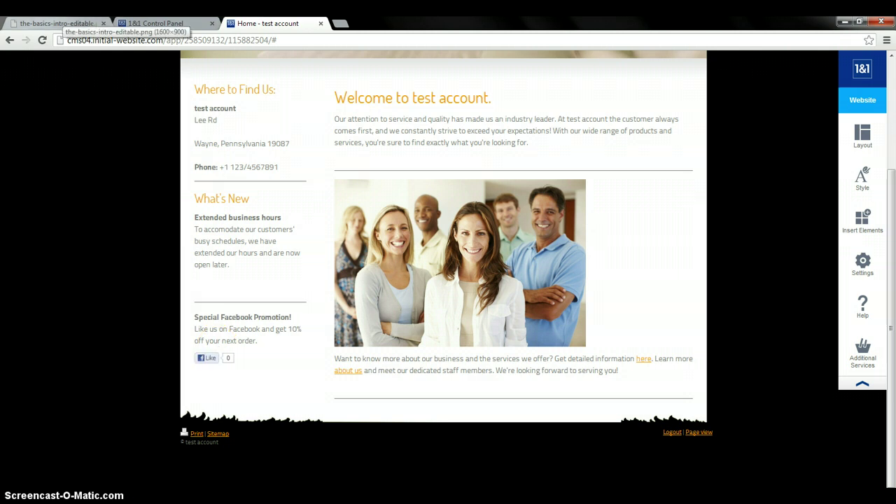
pyautogui.click(60, 23)
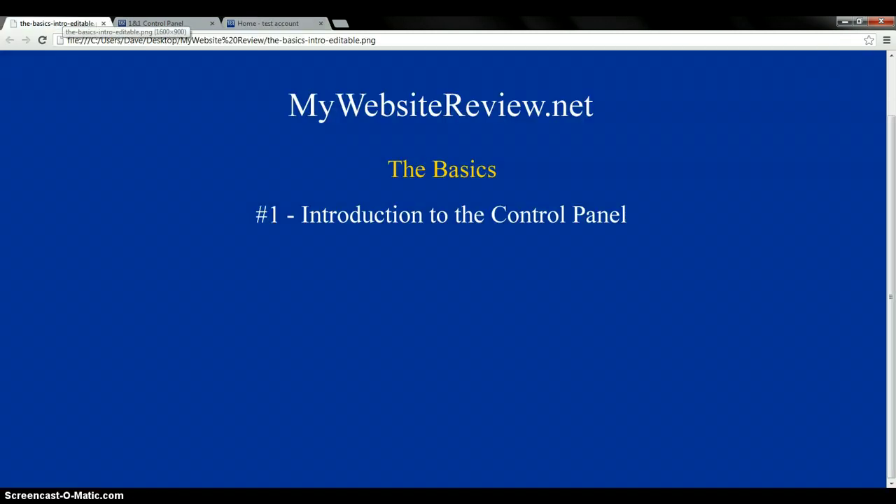